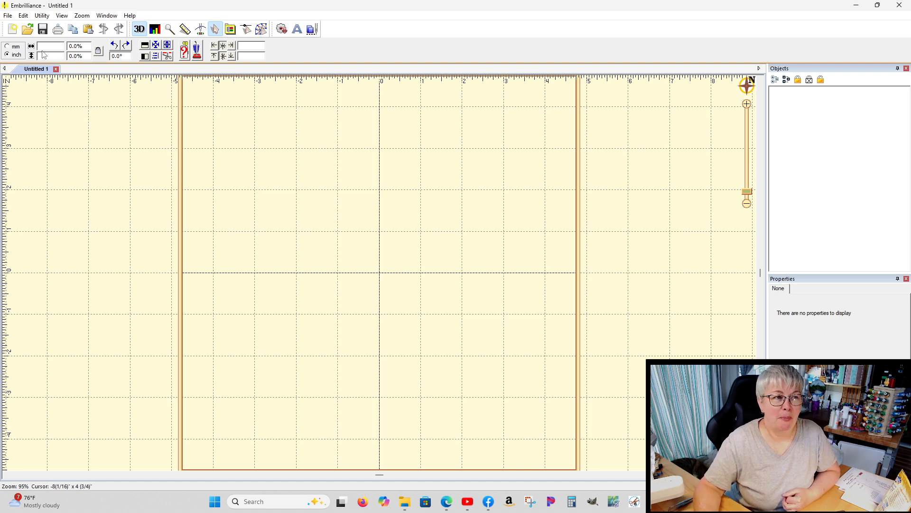
Step: Open the embroidery file "alternative granny group of four.pes" from the Desktop
click(29, 32)
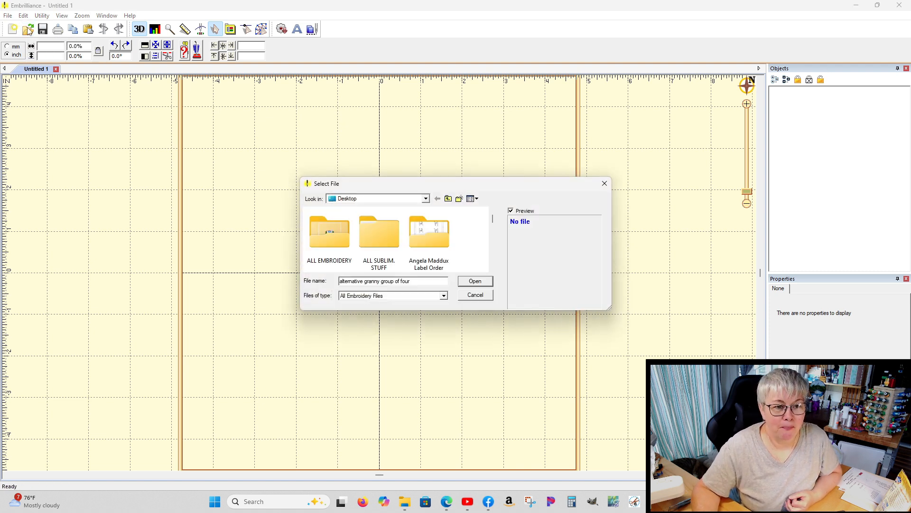
scroll(430, 232, down, 5)
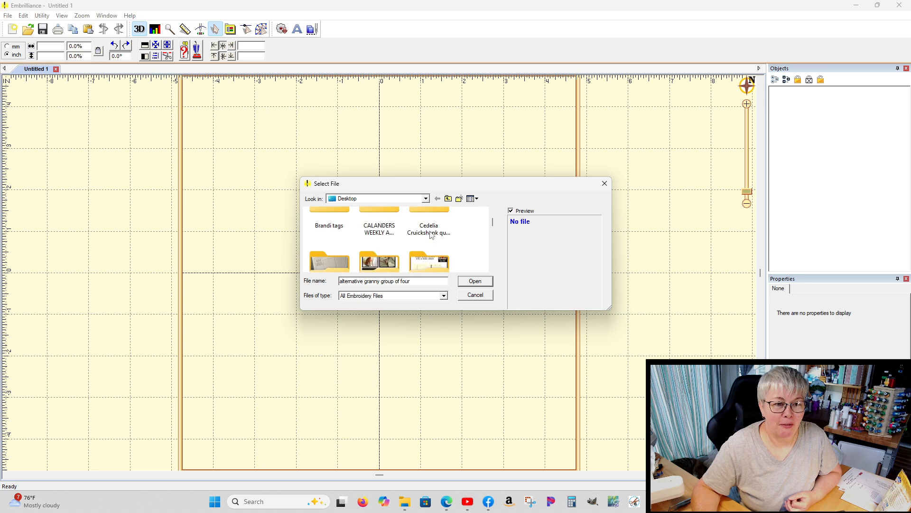
scroll(430, 233, down, 6)
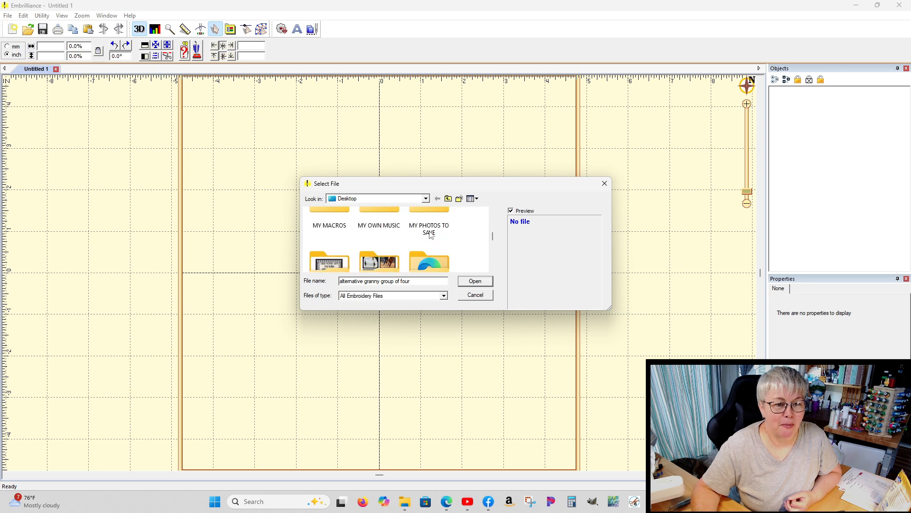
scroll(430, 234, down, 4)
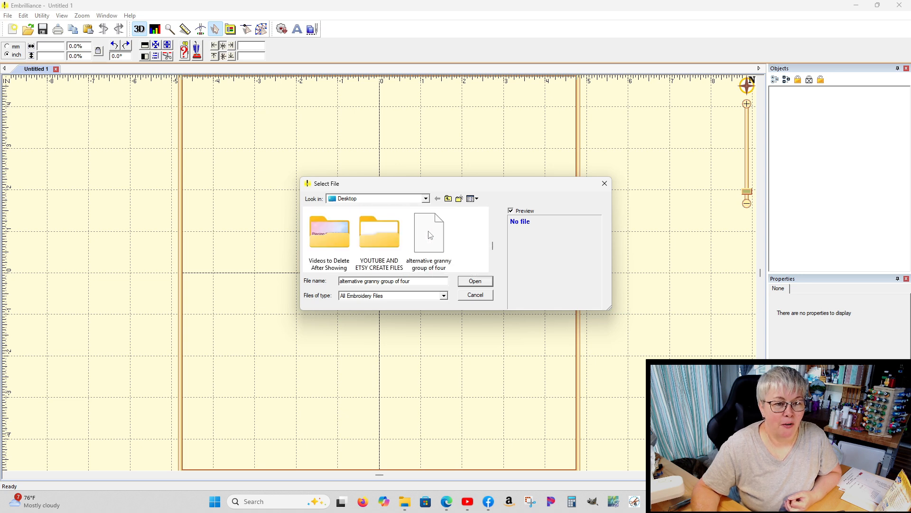
scroll(430, 234, down, 1)
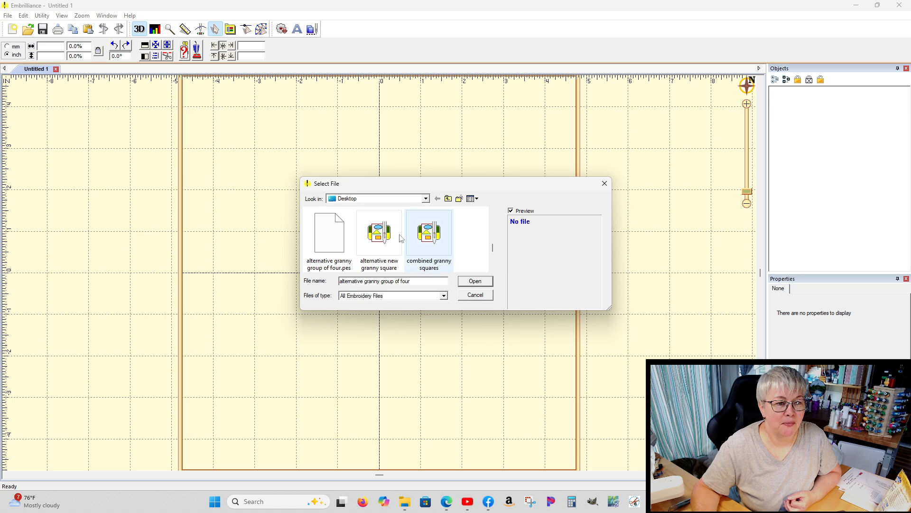
click(338, 240)
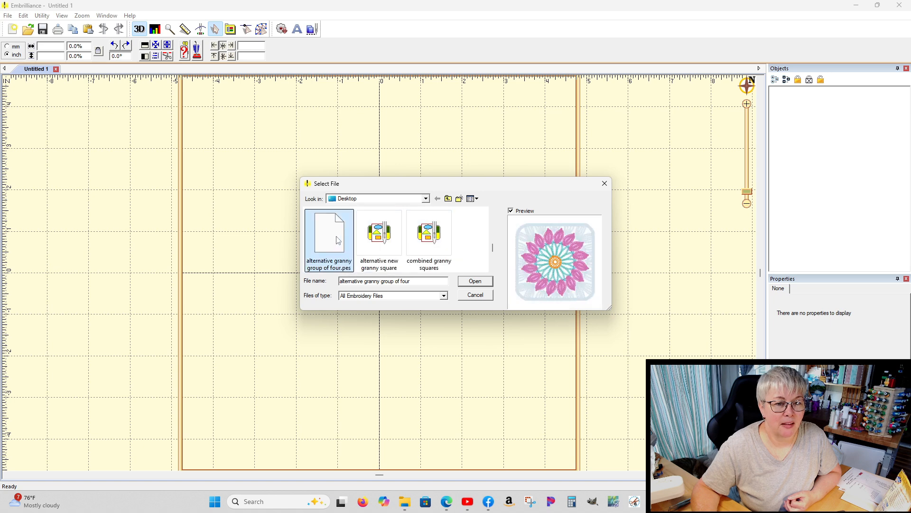
click(481, 283)
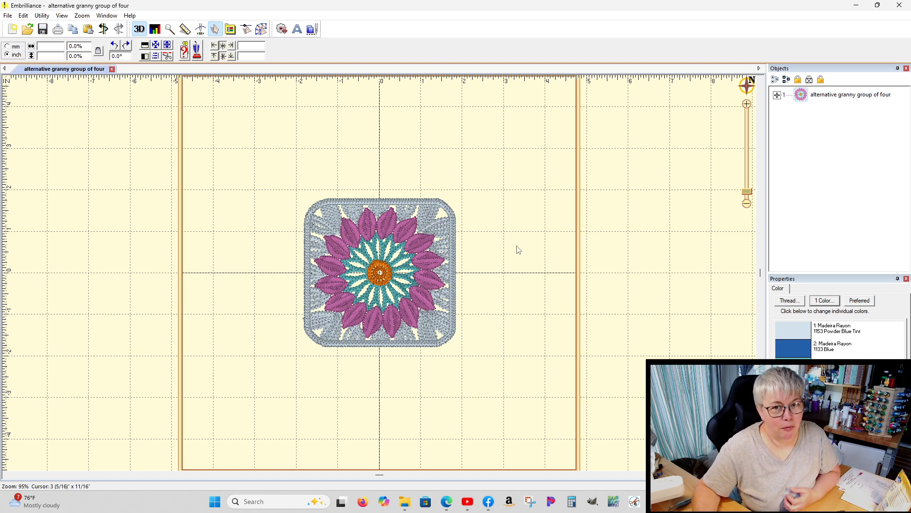
Step: Repeat the granny square with Mirror x 4 using -2 mm horizontal and vertical gaps, and center the group in the hoop
click(802, 96)
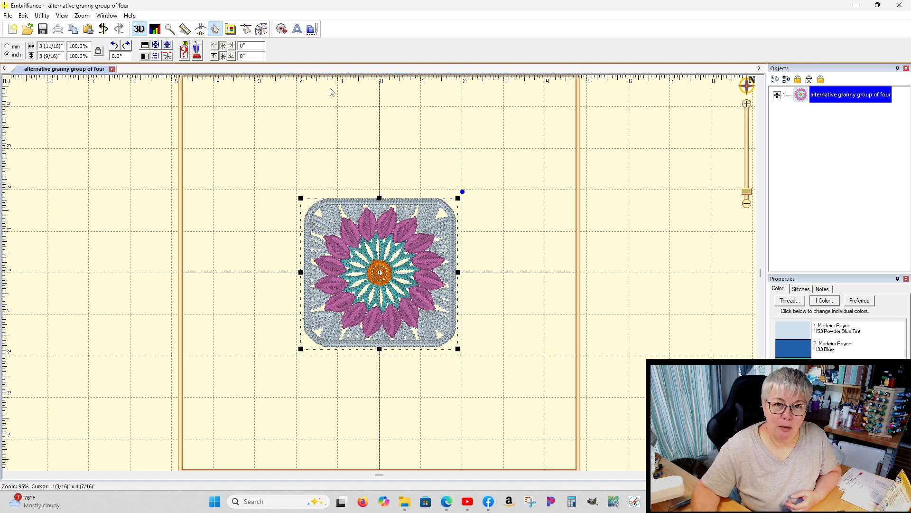
click(47, 17)
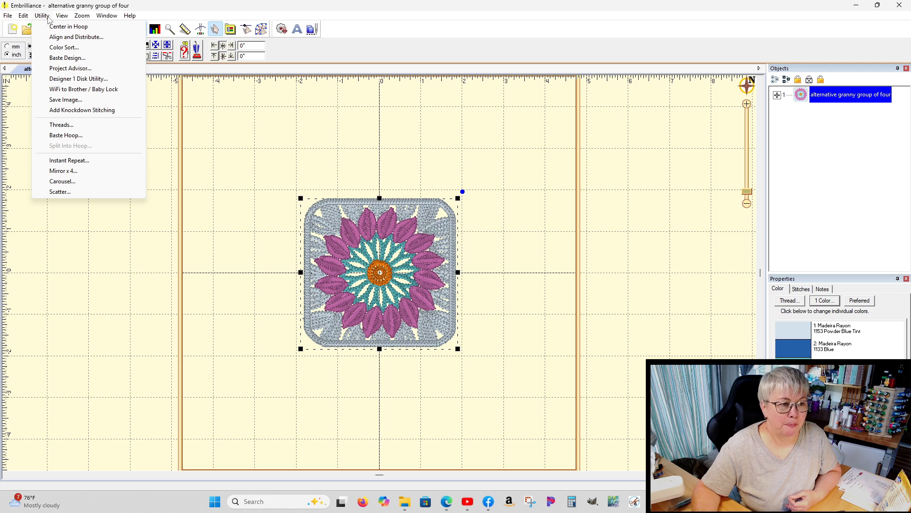
click(64, 171)
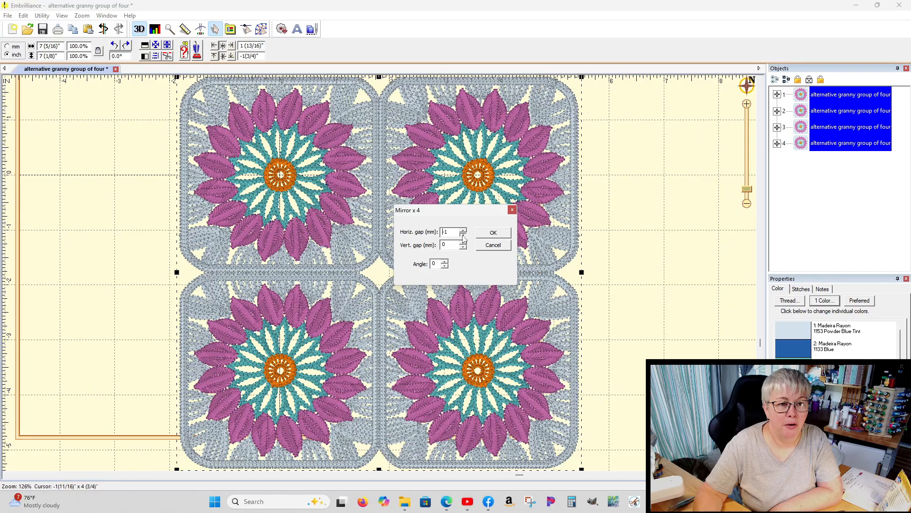
click(473, 203)
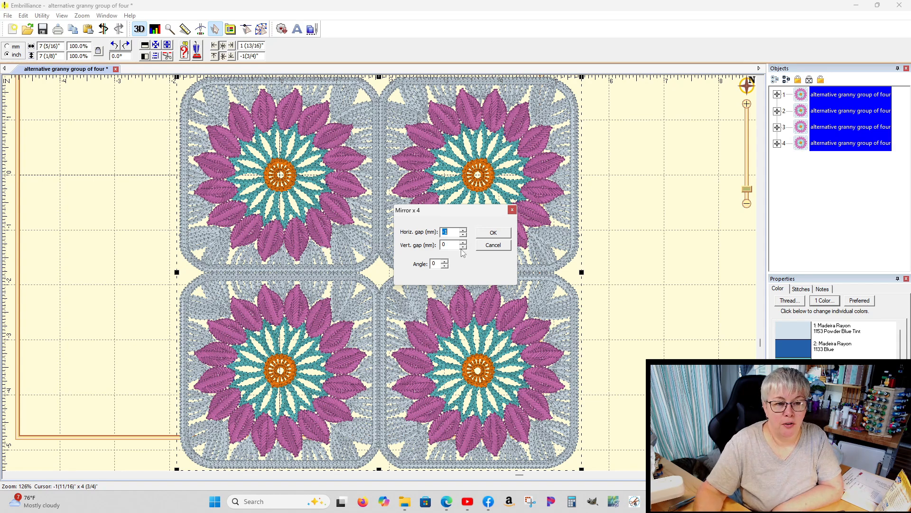
click(463, 247)
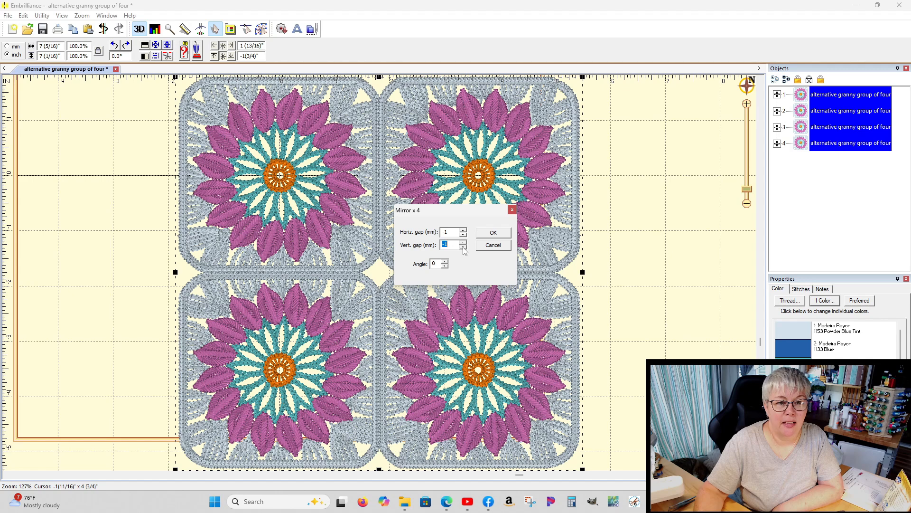
click(463, 247)
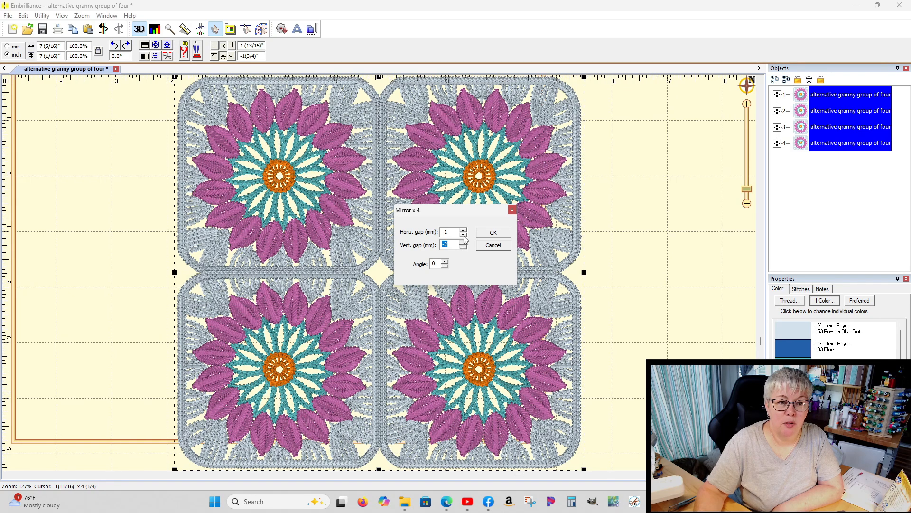
click(463, 235)
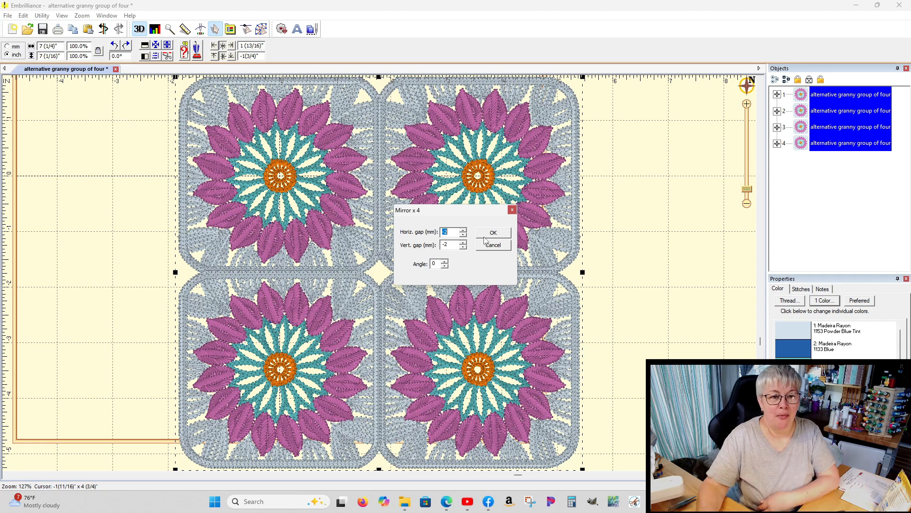
click(493, 232)
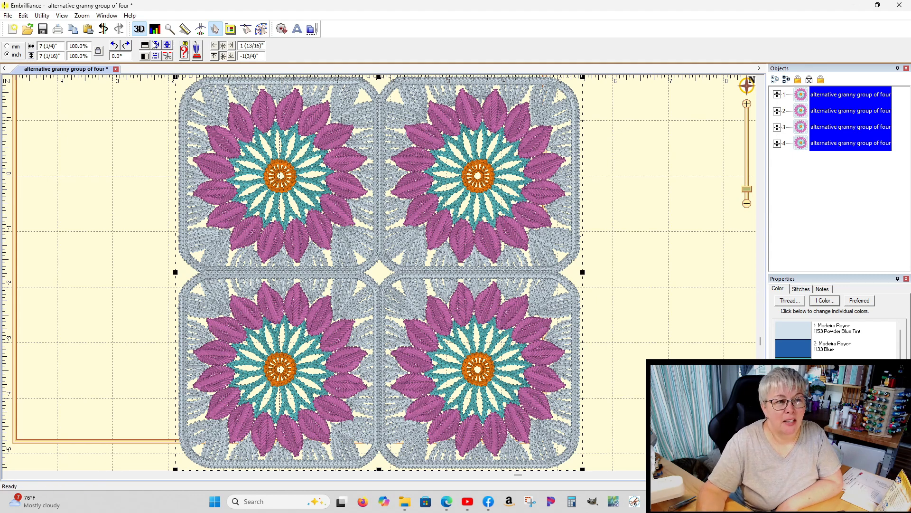
click(156, 46)
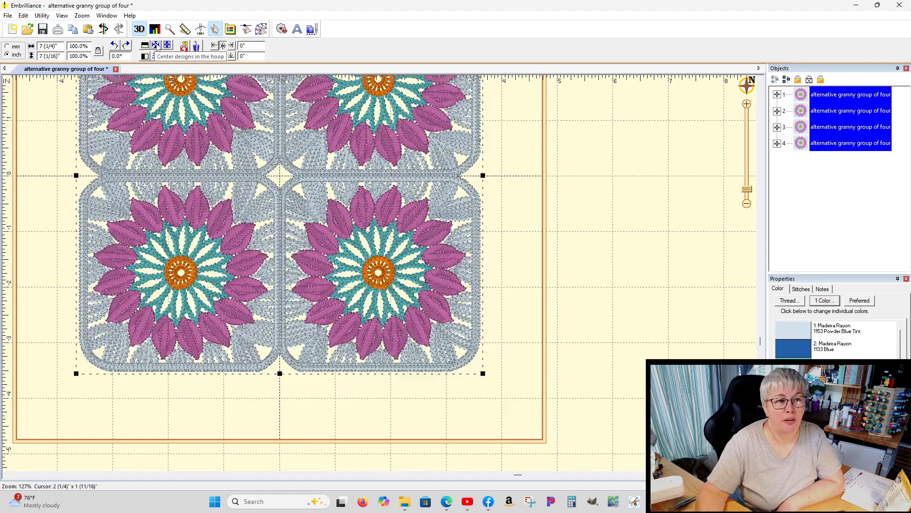
Step: Examine the overlapping border stitches near where the four squares meet, in 3D and then as plain stitch lines
scroll(380, 272, up, 1)
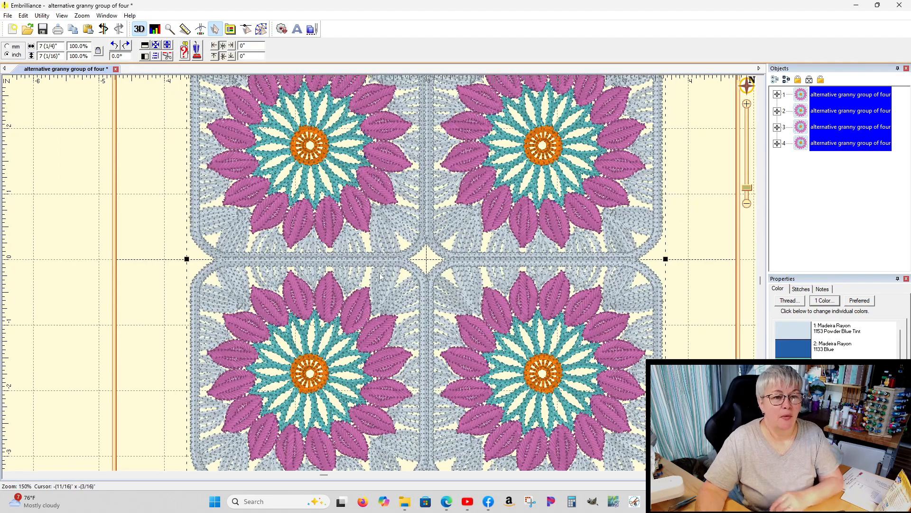
scroll(380, 272, up, 1)
scroll(380, 273, up, 3)
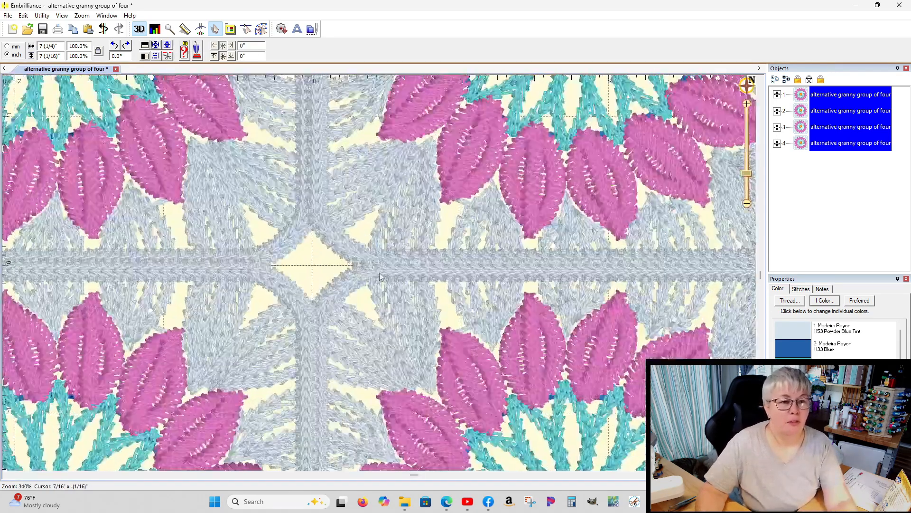
scroll(380, 273, up, 3)
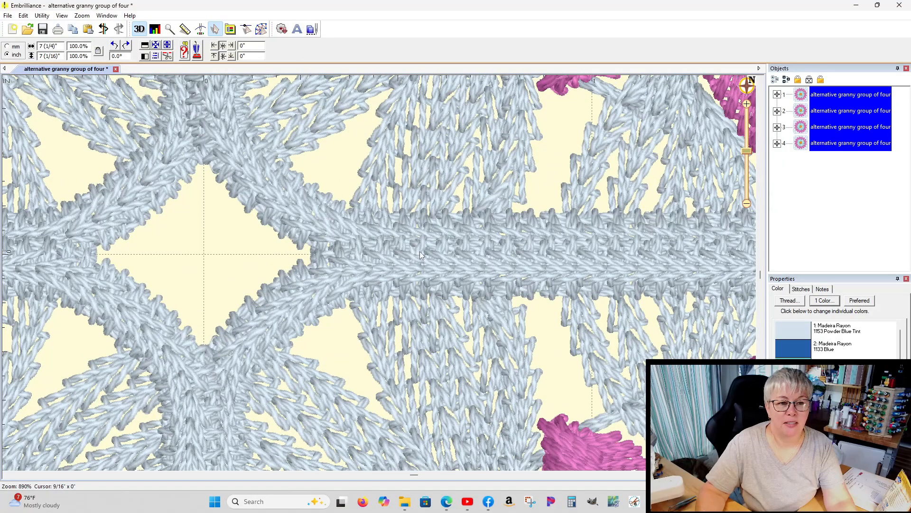
click(139, 29)
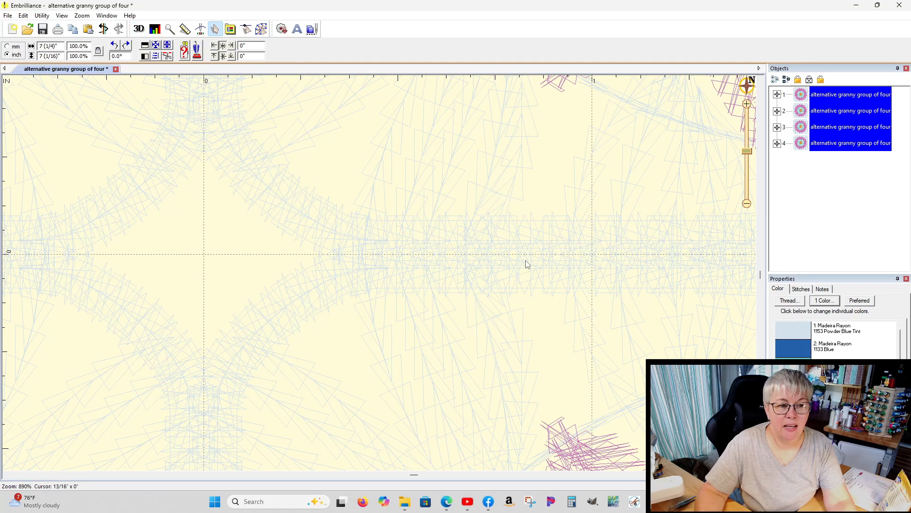
scroll(379, 275, up, 2)
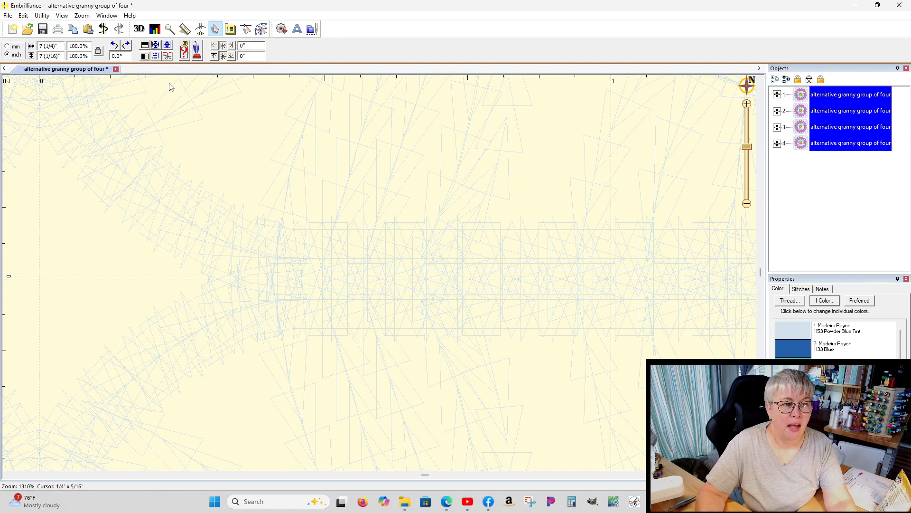
Step: Display the stitch density map and examine the overlapping borders between the four squares
click(156, 30)
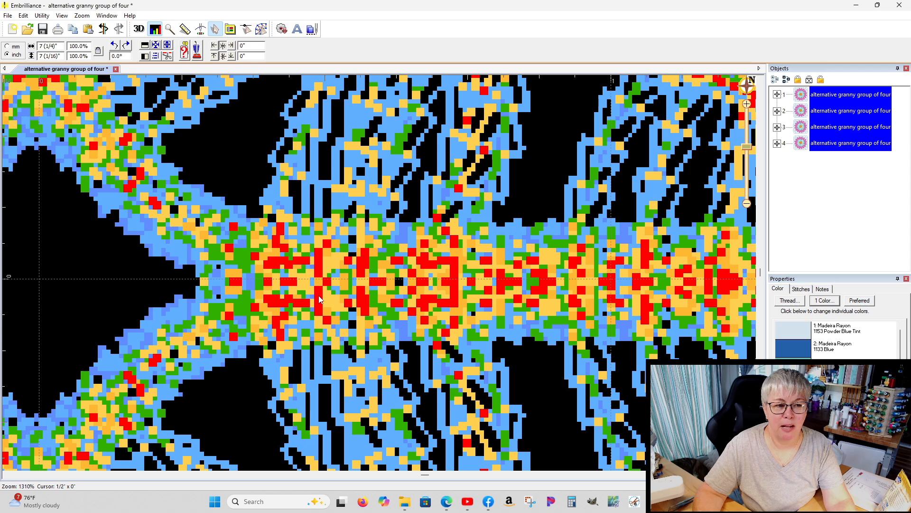
scroll(379, 277, down, 2)
scroll(380, 277, down, 3)
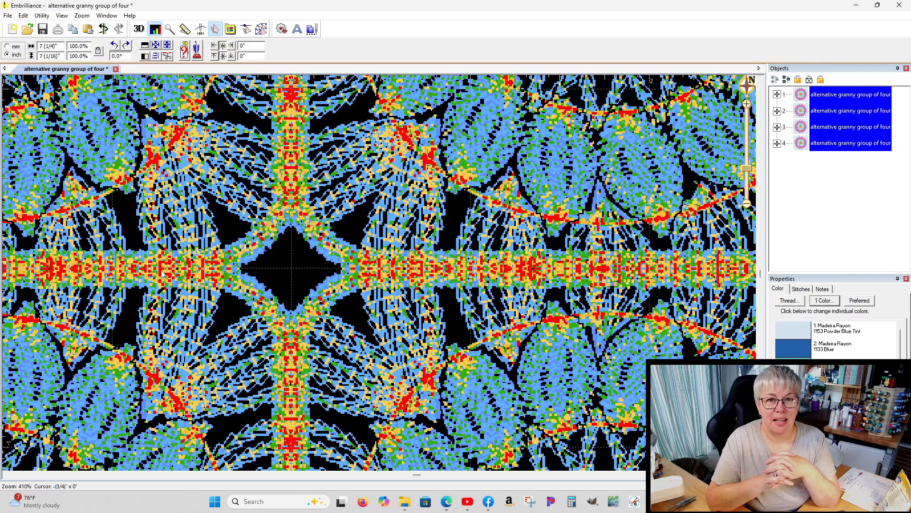
scroll(161, 274, down, 5)
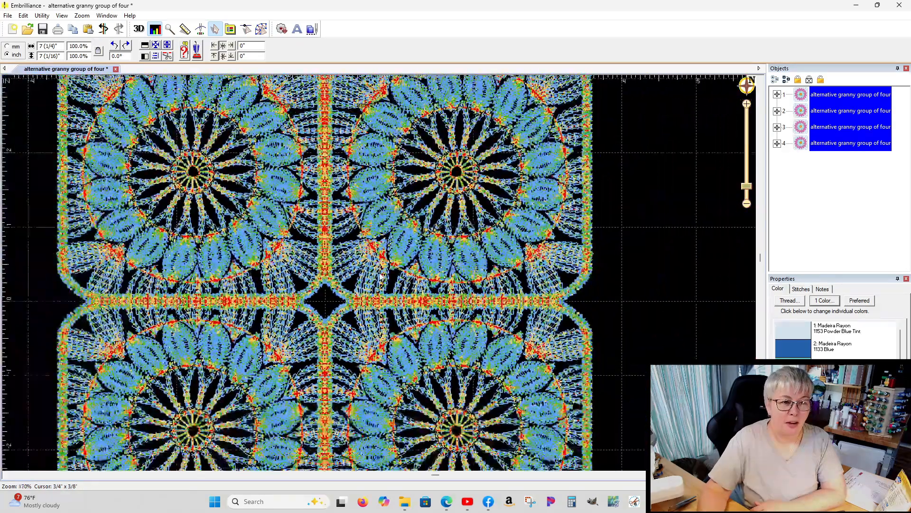
Step: Switch from the density map back to the plain stitch view and deselect all four squares
click(140, 30)
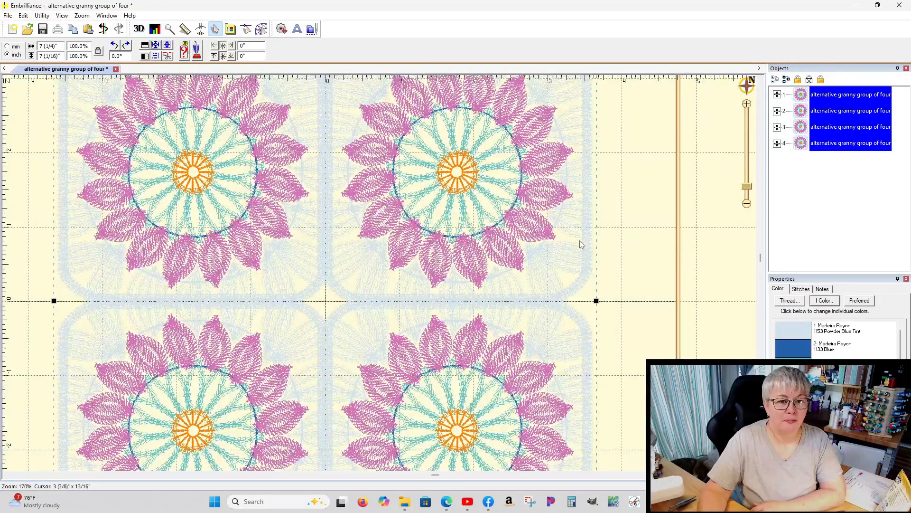
click(619, 256)
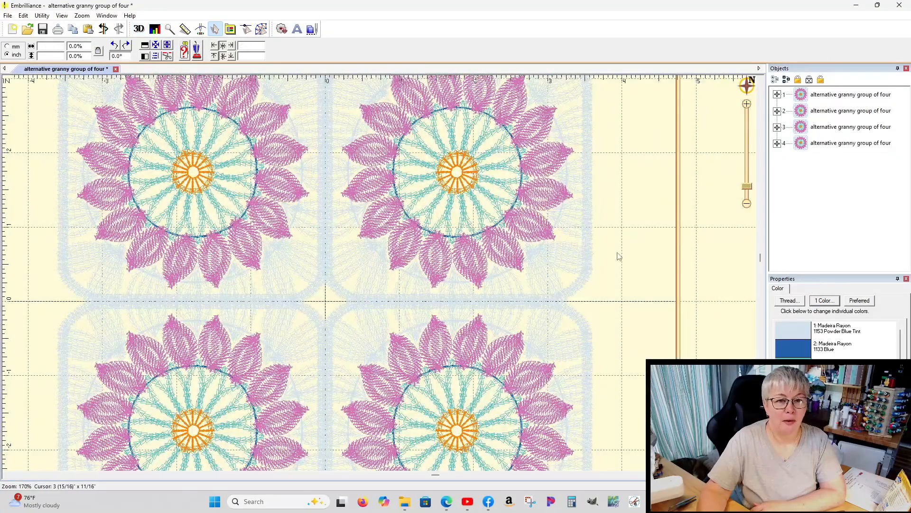
scroll(378, 277, down, 3)
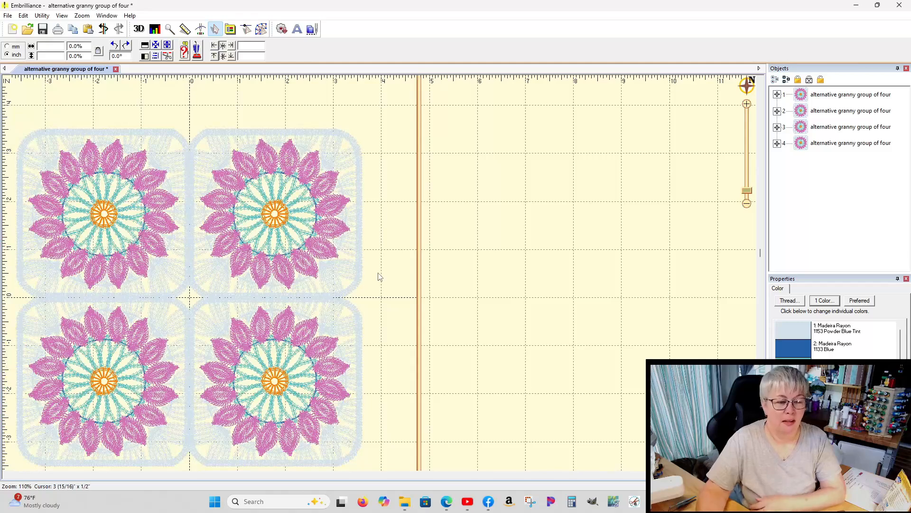
drag(204, 300, 427, 277)
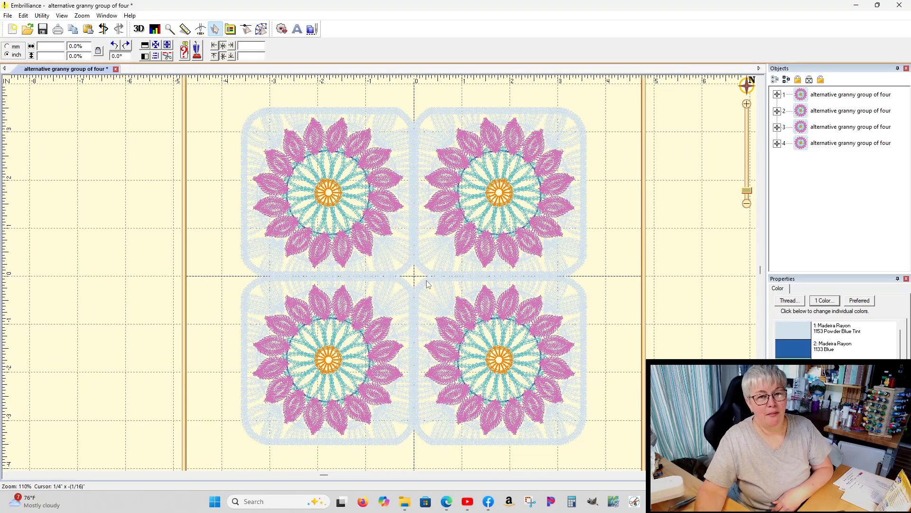